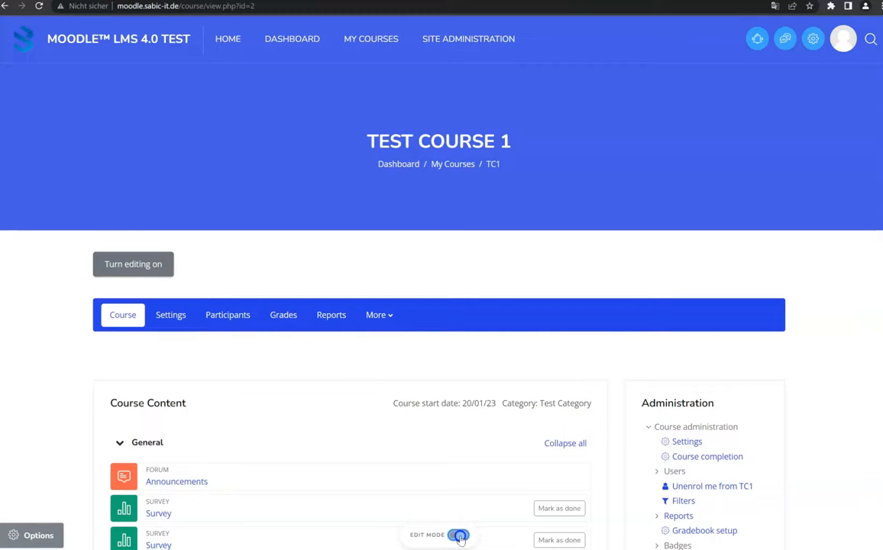
scroll(526, 263, down, 3)
scroll(516, 267, down, 5)
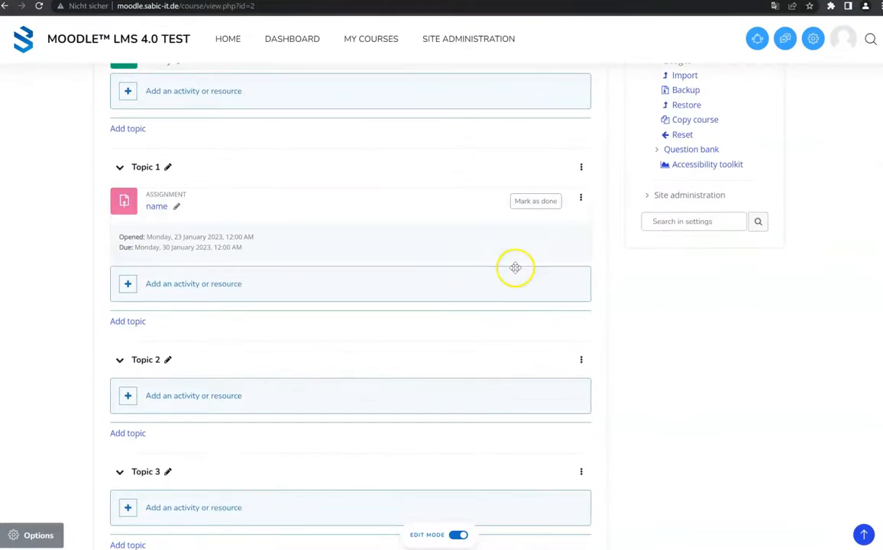
scroll(59, 166, up, 2)
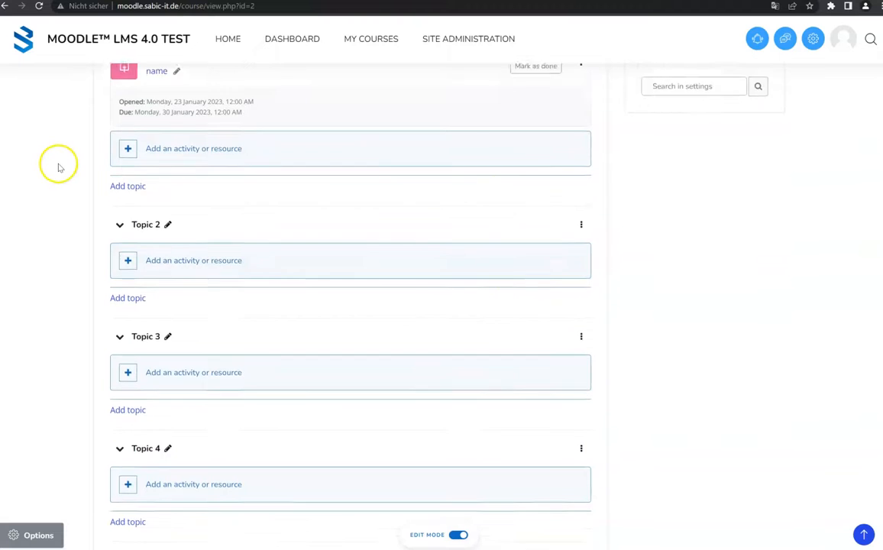
scroll(68, 205, up, 1)
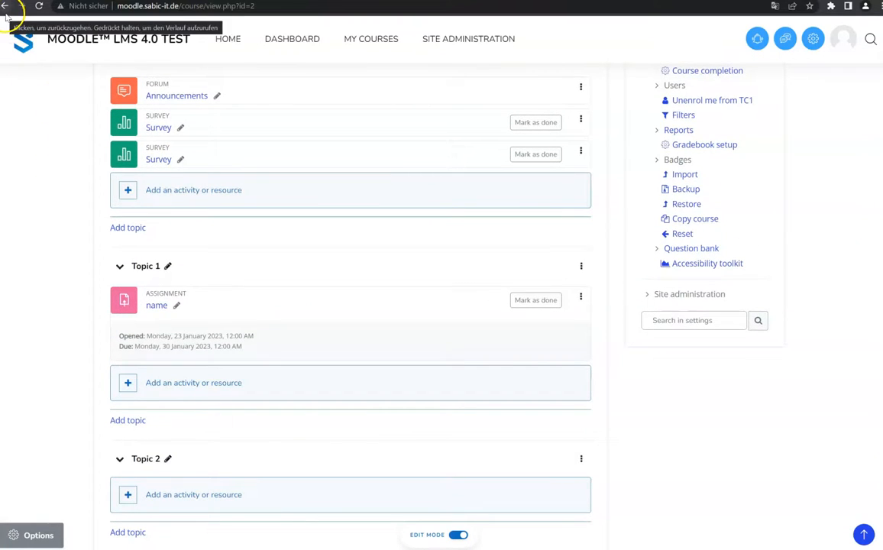
Step: Start adding a Book resource to the General section of Test Course 2
scroll(29, 185, down, 2)
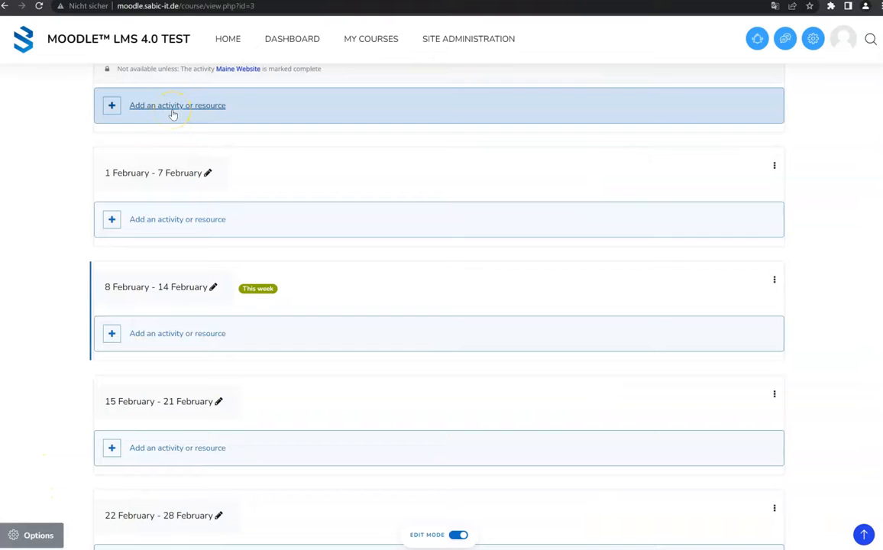
click(173, 110)
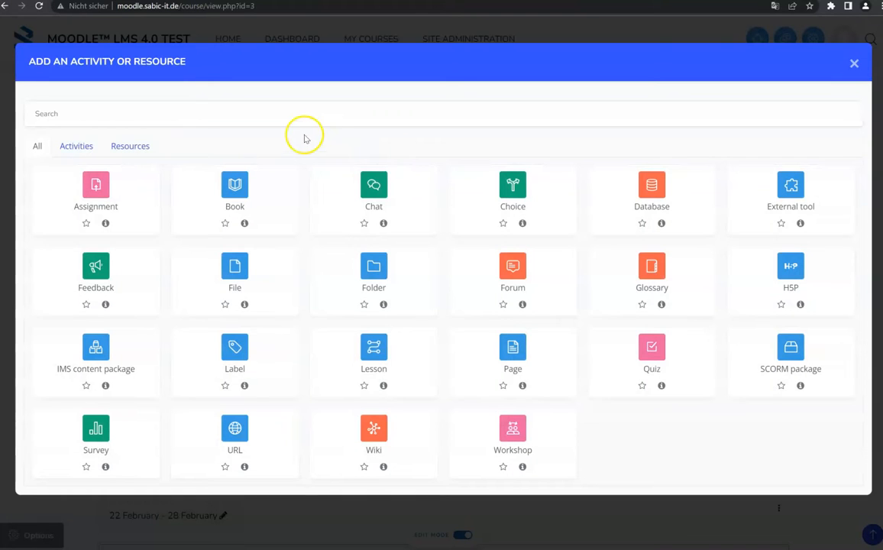
click(234, 187)
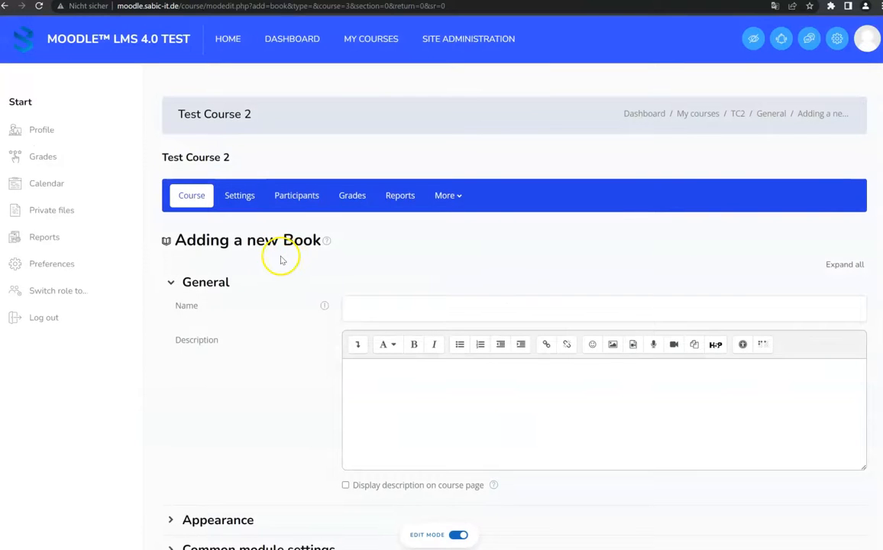
Step: Name the new book "Book Exmple"
scroll(280, 260, down, 2)
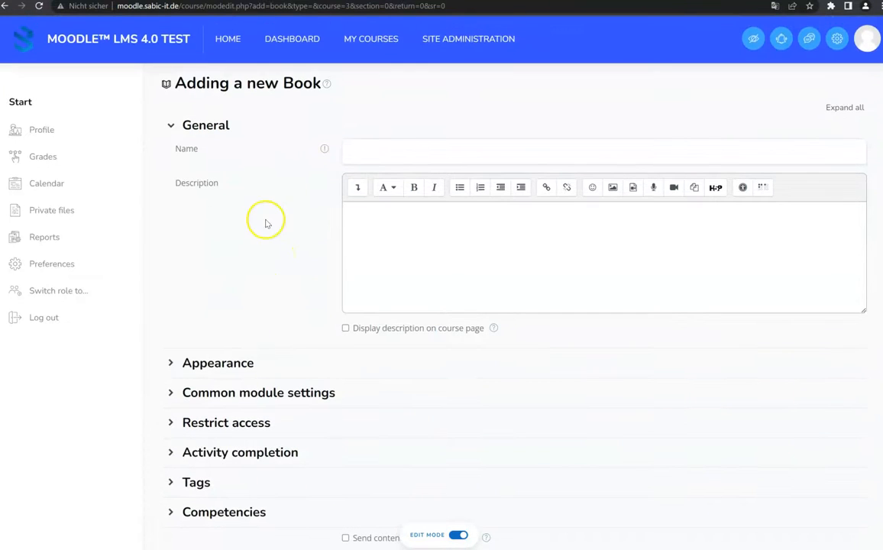
double_click(305, 82)
key(ctrl+c)
click(378, 157)
key(ctrl+v)
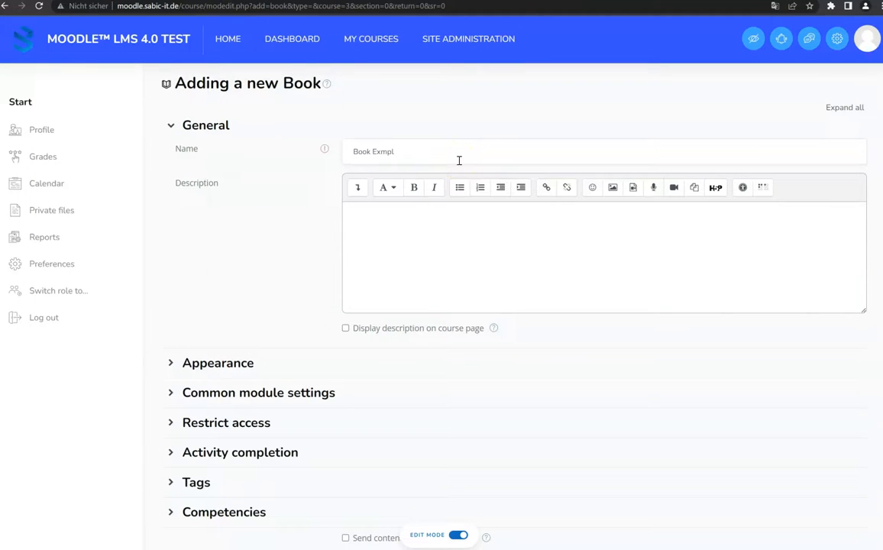
Step: Examine the book's chapter formatting choices and the availability choices in its common module settings
scroll(465, 175, down, 1)
click(229, 283)
scroll(260, 264, down, 1)
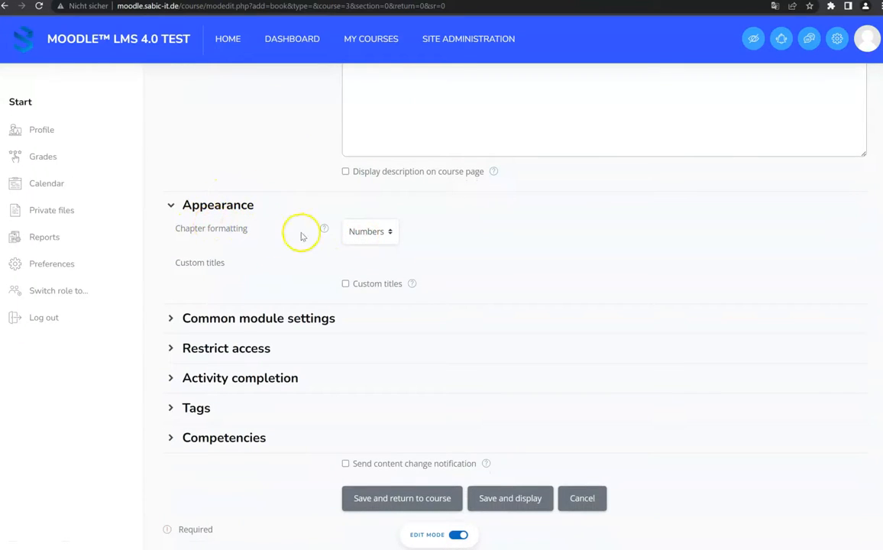
click(370, 231)
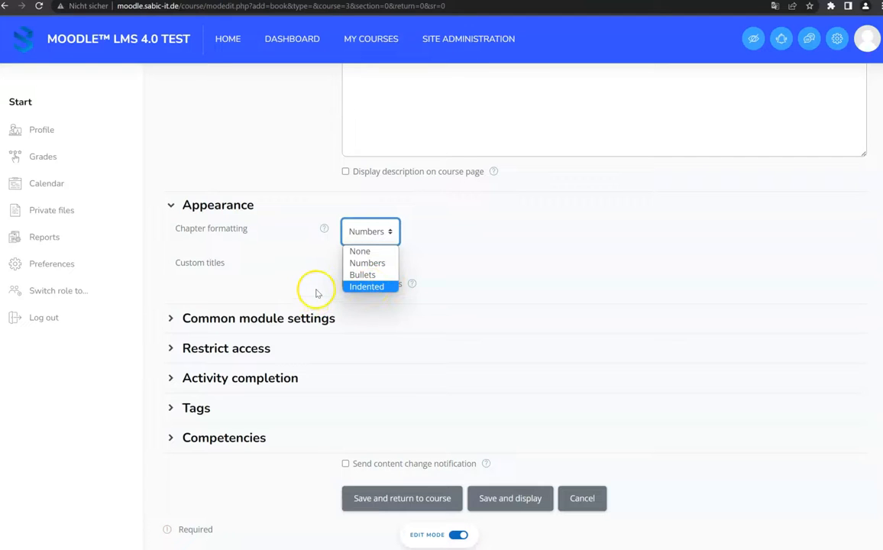
click(206, 267)
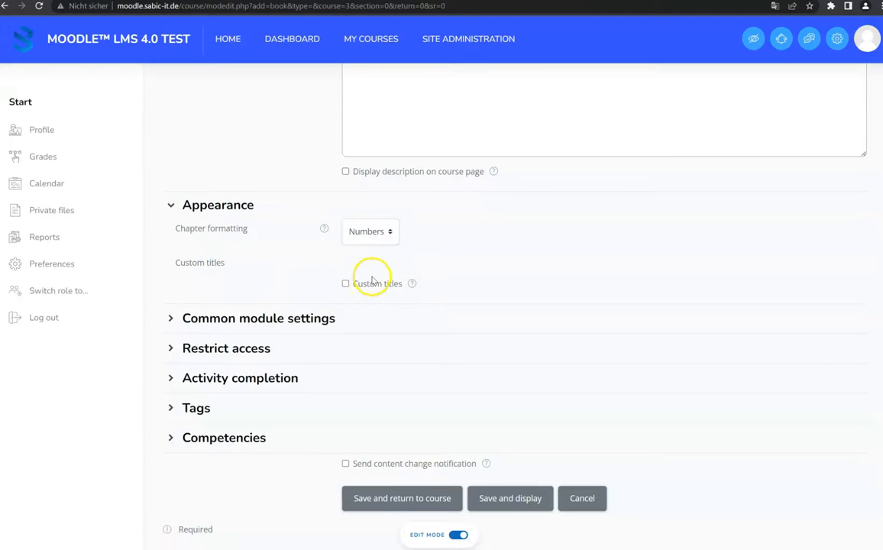
click(262, 316)
scroll(276, 282, down, 3)
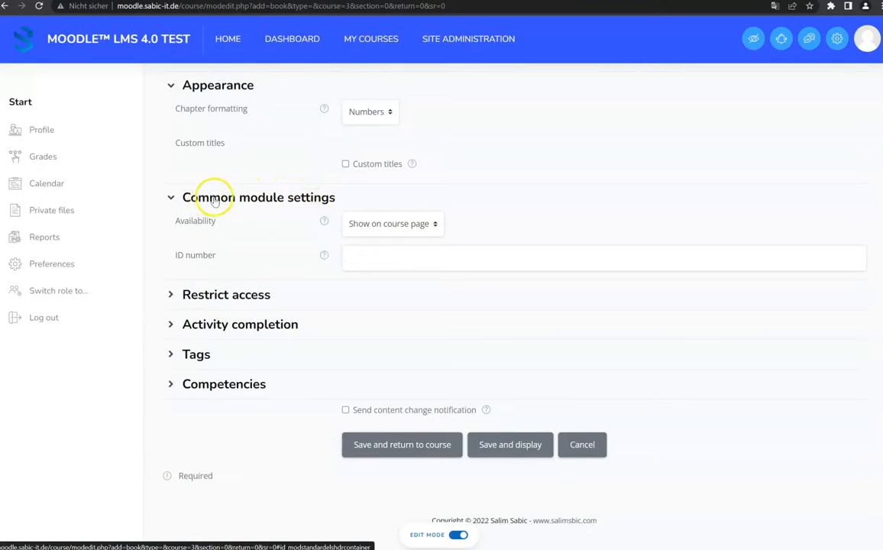
click(395, 223)
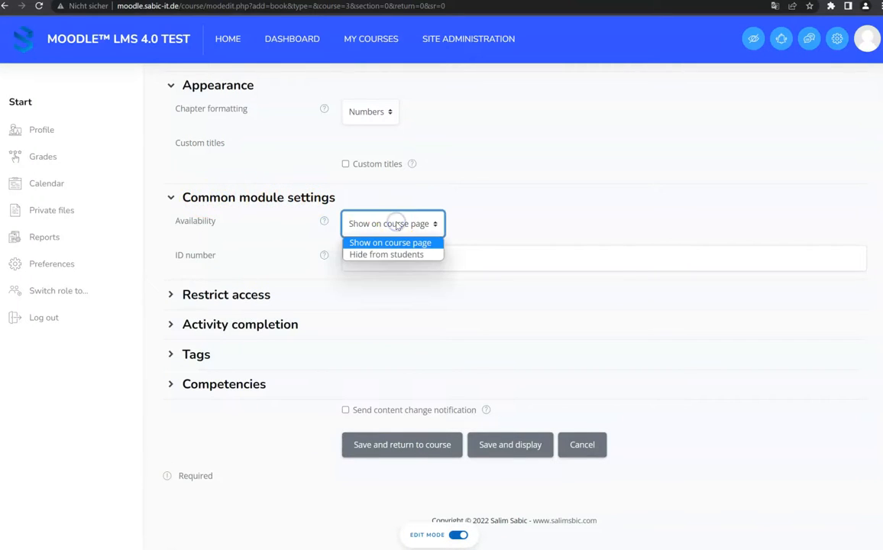
click(395, 223)
Step: Restrict access to the book with an activity completion condition requiring "What is Moodle Video" to be marked complete
click(248, 296)
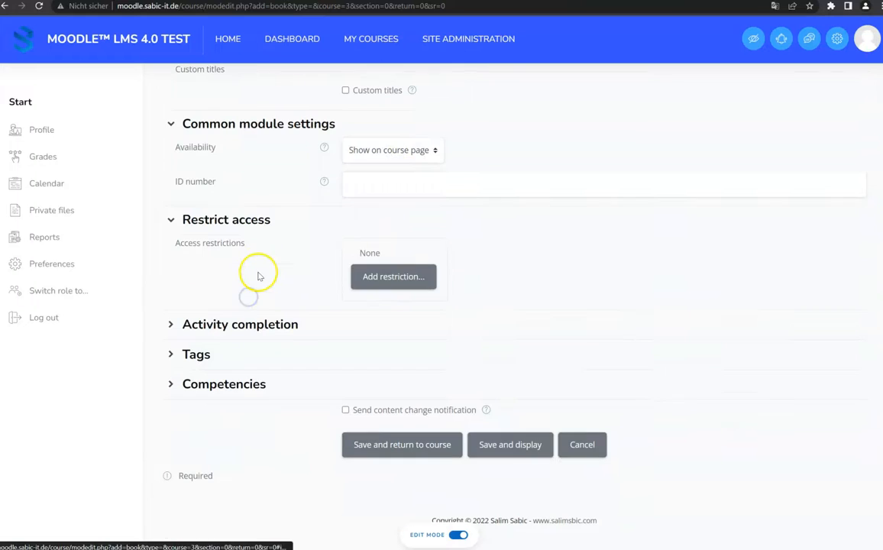
click(380, 276)
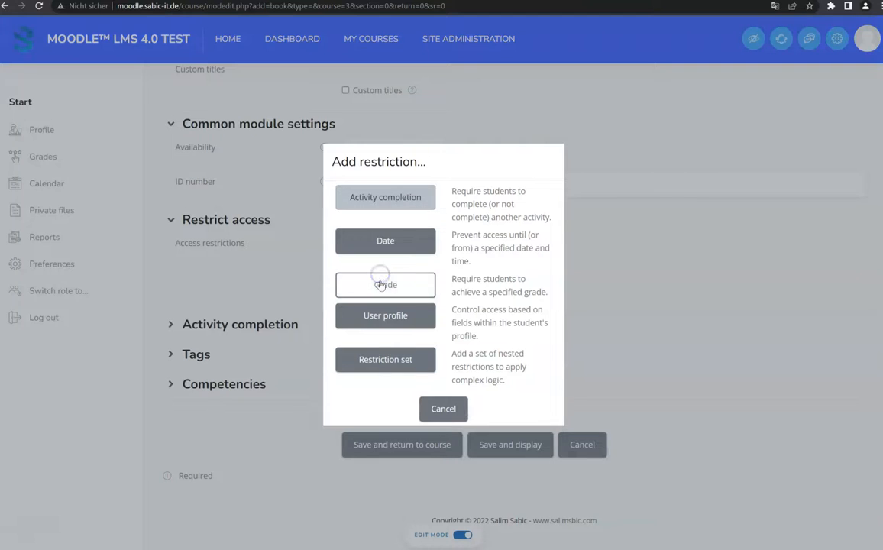
click(390, 199)
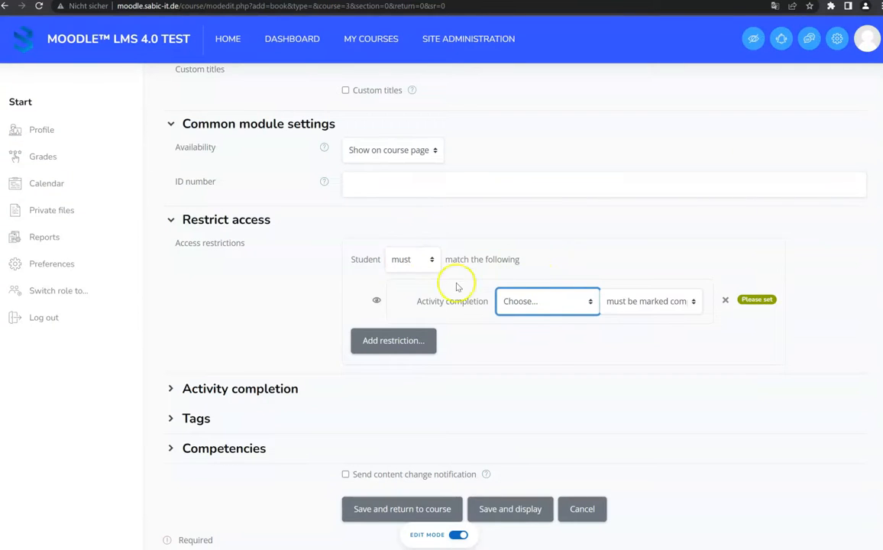
click(544, 301)
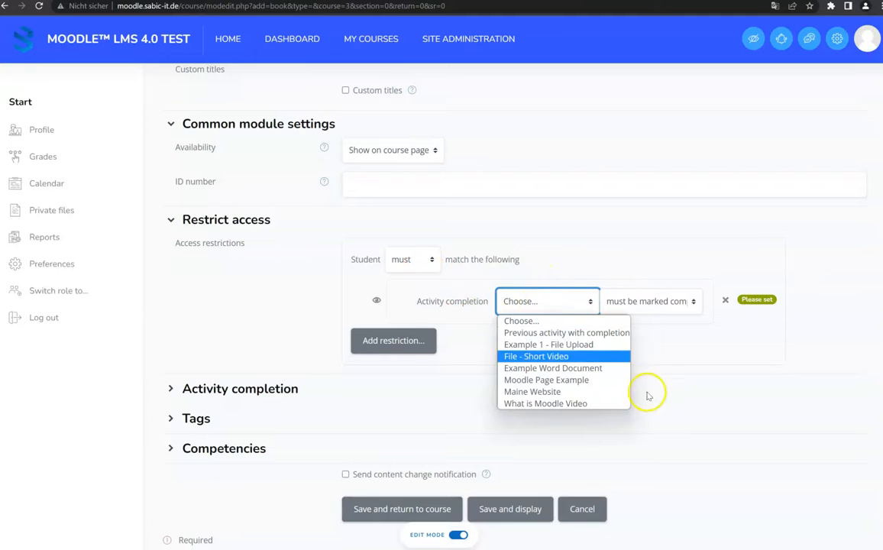
click(575, 404)
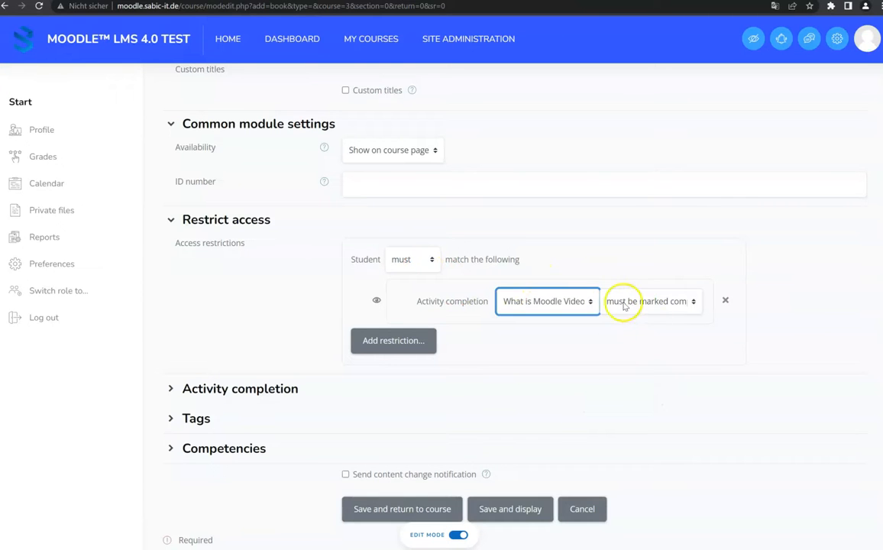
Step: Set completion tracking to "Show activity as complete when conditions are met", and save and display the book
click(277, 388)
scroll(281, 368, down, 2)
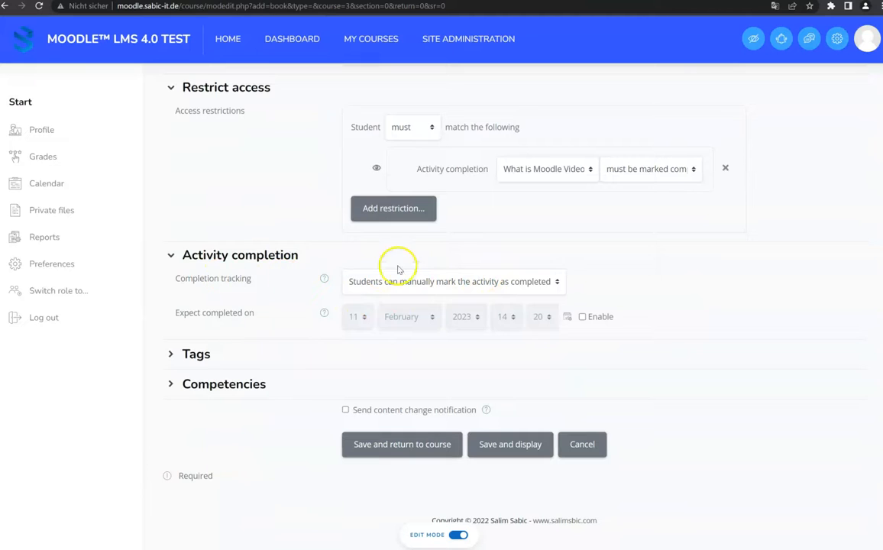
click(424, 277)
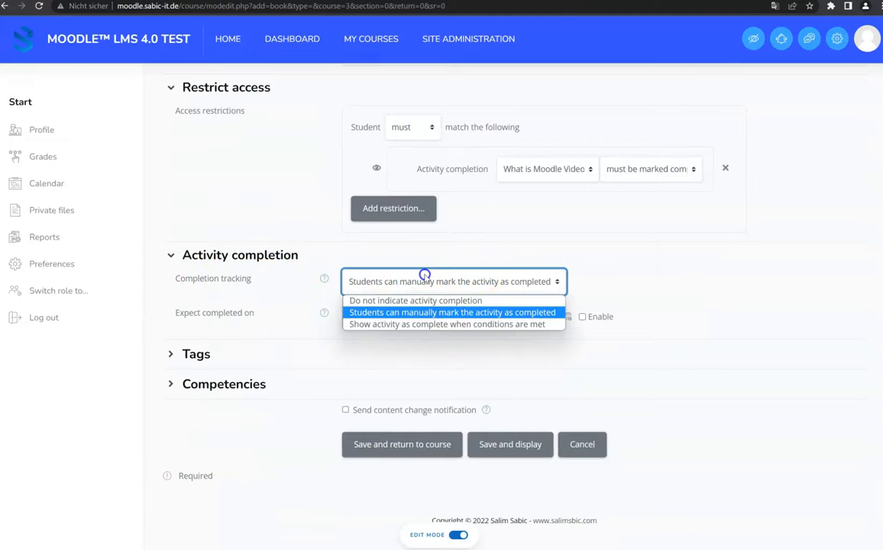
click(397, 324)
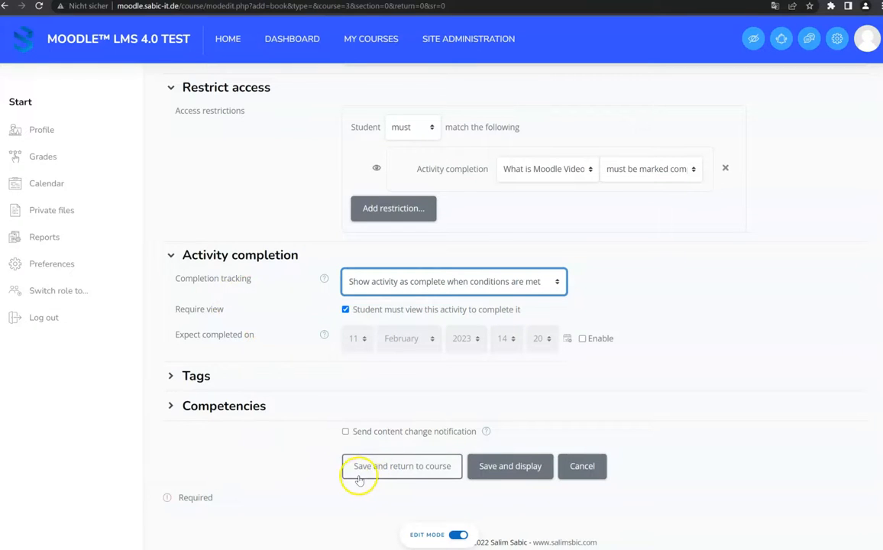
click(270, 450)
click(498, 466)
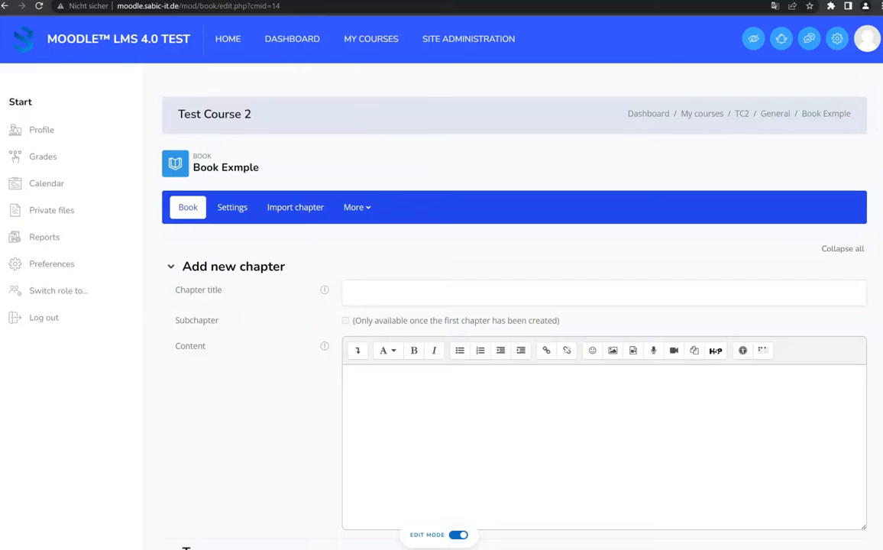
Step: Paste the procedure text as chapter content and move its heading "Standard Operating Procedure (SOP) for Adding a New Course Category in Moodle LMS" to the title
scroll(360, 230, down, 3)
click(416, 242)
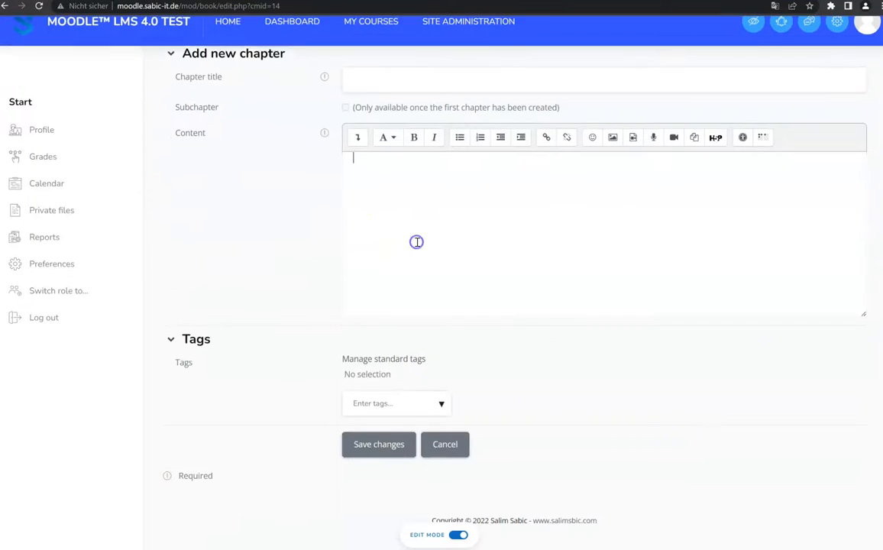
key(ctrl+v)
drag(673, 198, 349, 199)
click(354, 208)
key(ctrl+x)
click(369, 85)
key(ctrl+v)
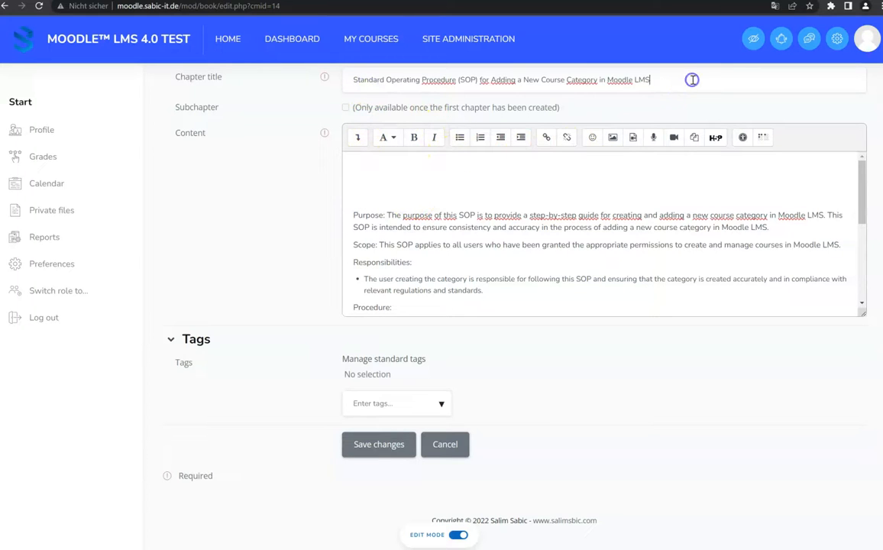
Step: Remove the empty lines above the Purpose paragraph in the chapter content
click(467, 165)
key(Delete)
key(Delete)
key(Delete)
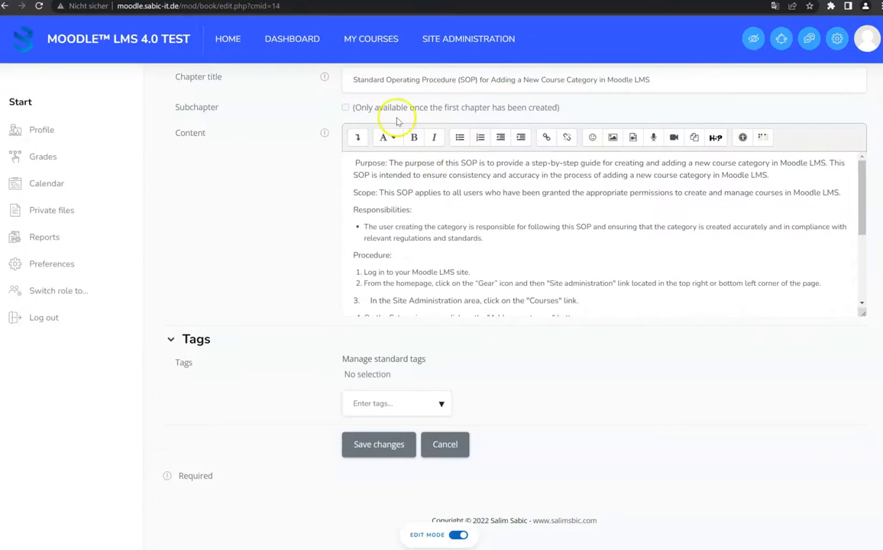
Step: Check the chapter content through to its closing notes and save the chapter
scroll(394, 196, down, 3)
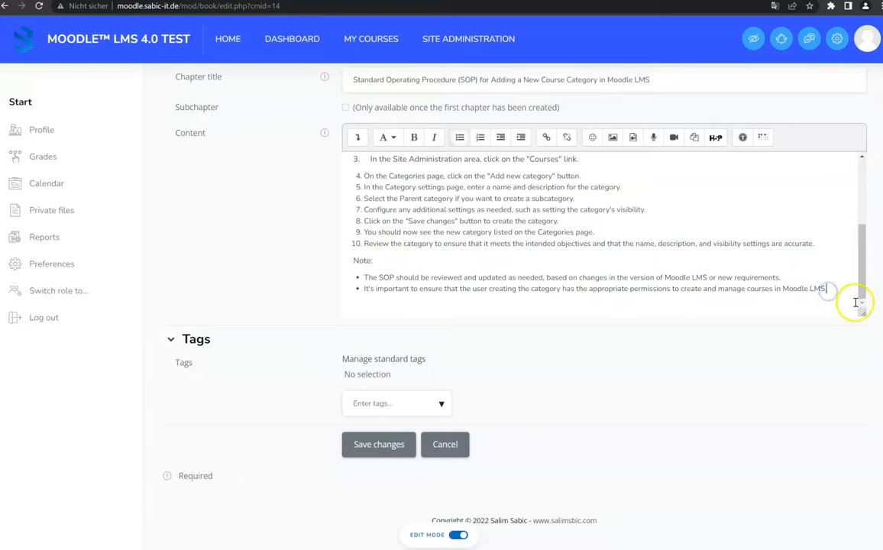
scroll(504, 229, up, 5)
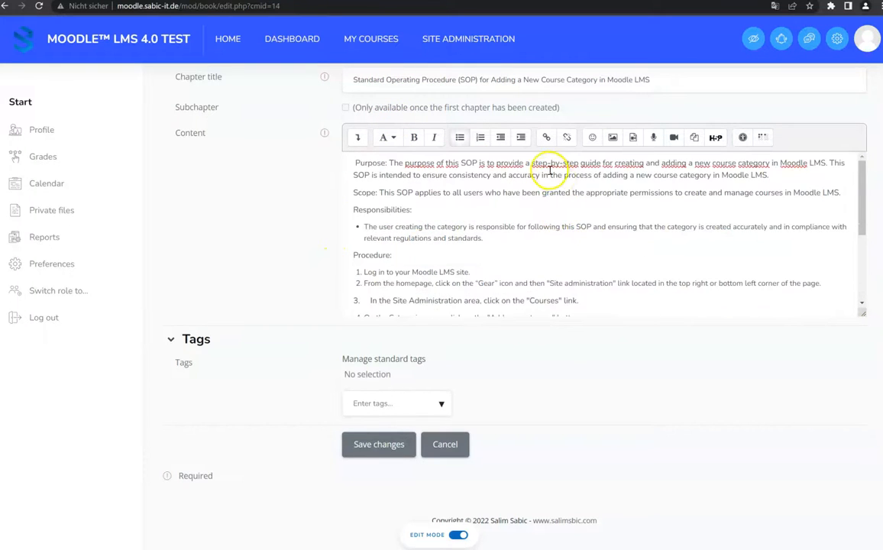
scroll(481, 191, down, 3)
scroll(467, 221, down, 3)
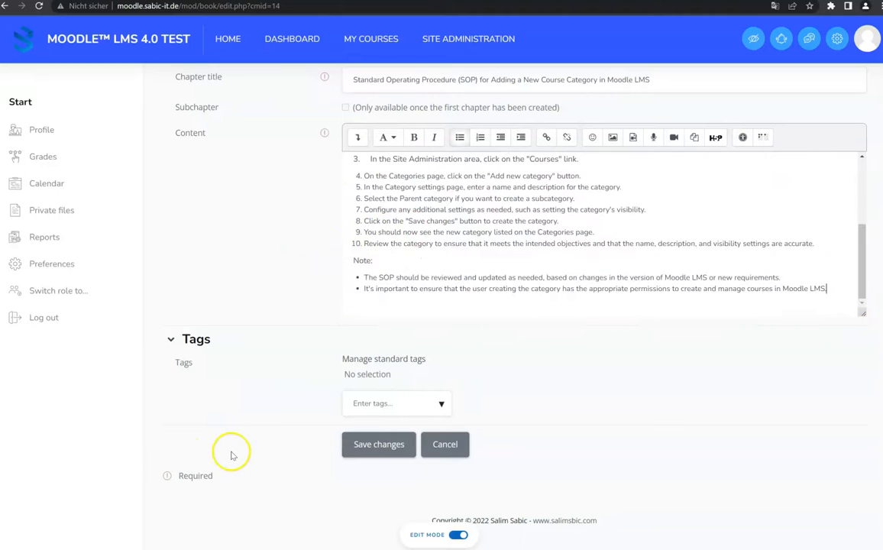
click(393, 444)
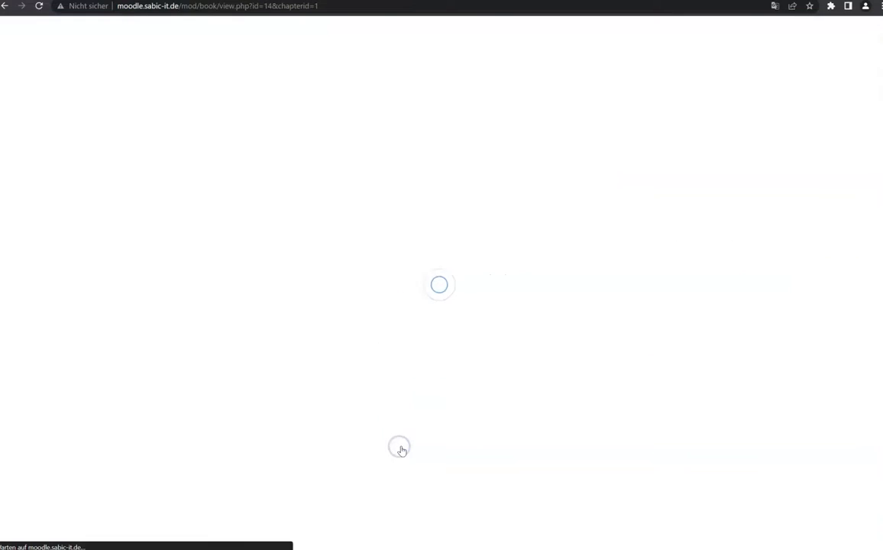
Step: Add another chapter titled "Standard Operating Procedure (SOP) for Editing an Existing Course Category in Moodle LMS" and paste the prepared text as its content
scroll(331, 366, down, 3)
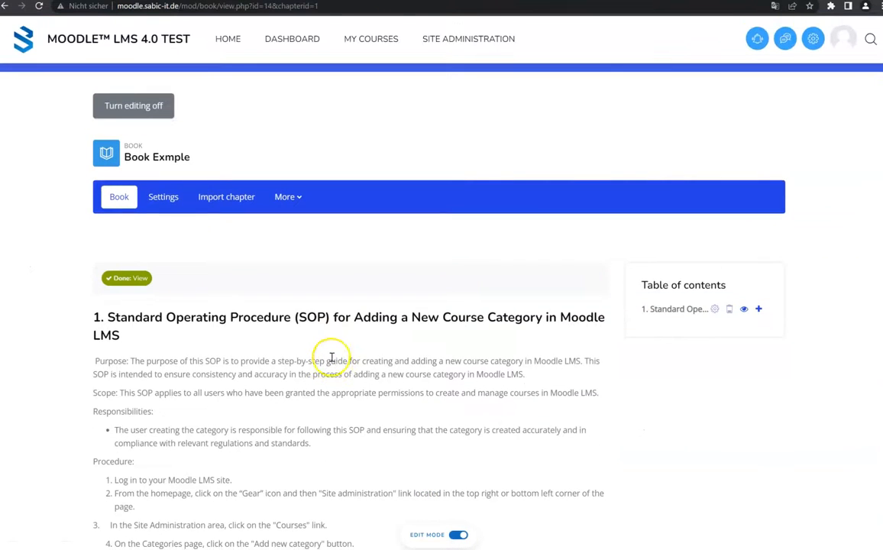
scroll(412, 344, down, 2)
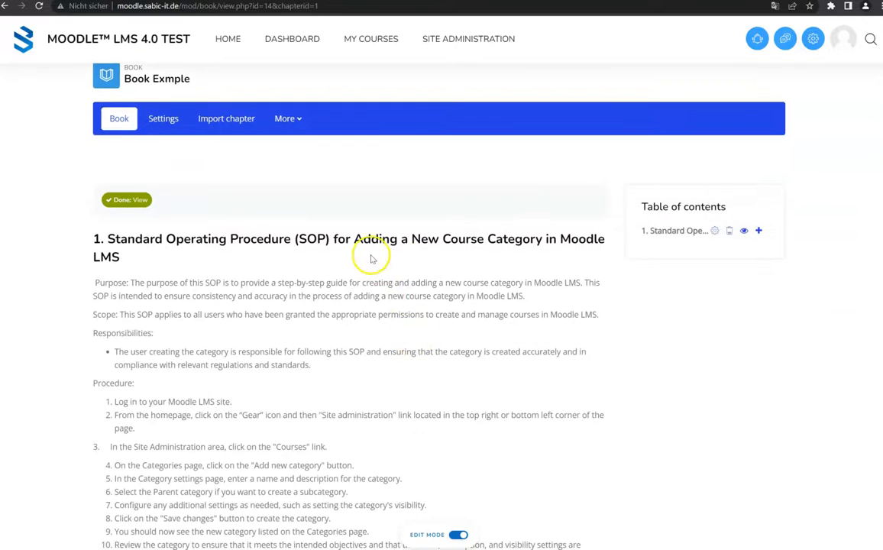
scroll(99, 251, down, 10)
scroll(151, 315, up, 10)
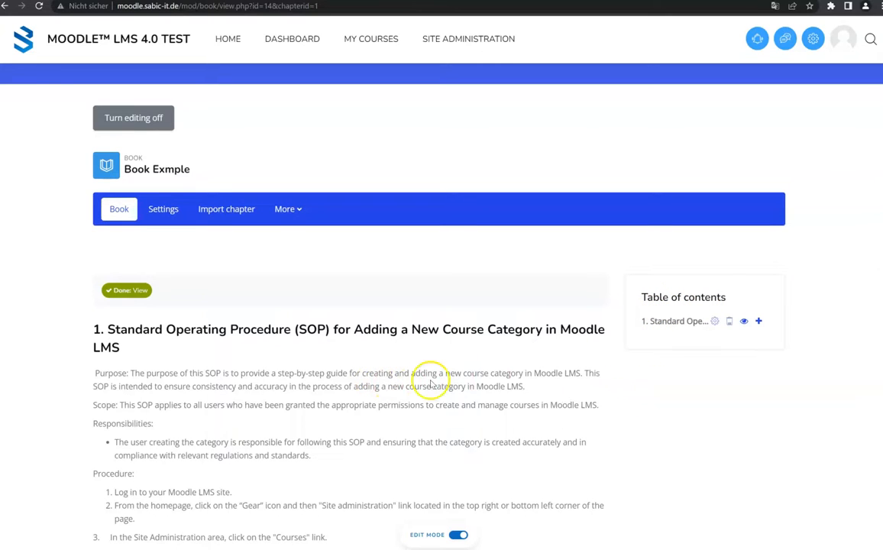
click(758, 323)
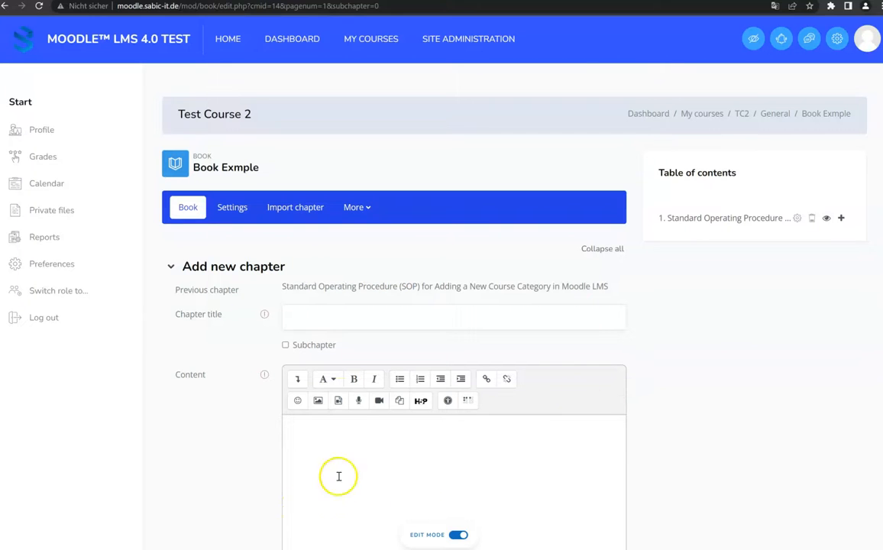
click(342, 319)
key(ctrl+v)
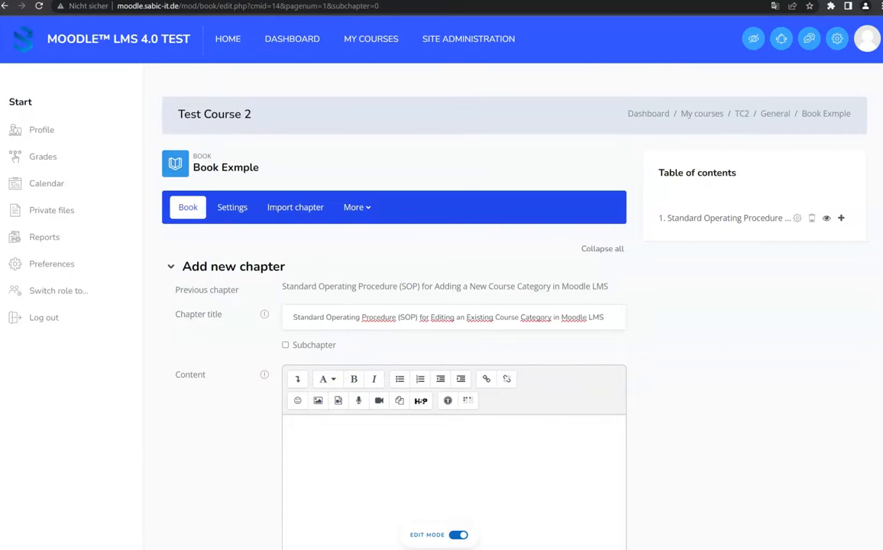
click(408, 444)
key(ctrl+v)
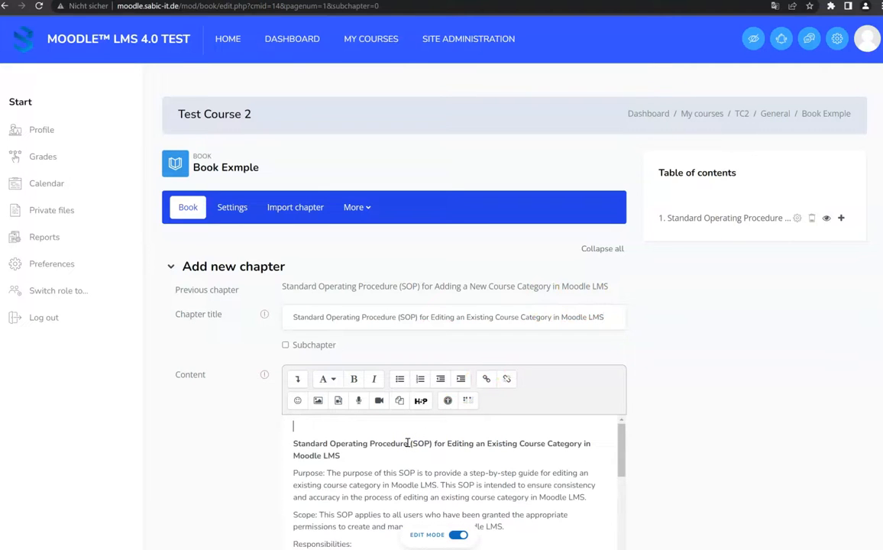
Step: Remove the empty line and the duplicate SOP heading above the Purpose paragraph in the chapter content
key(Delete)
triple_click(408, 443)
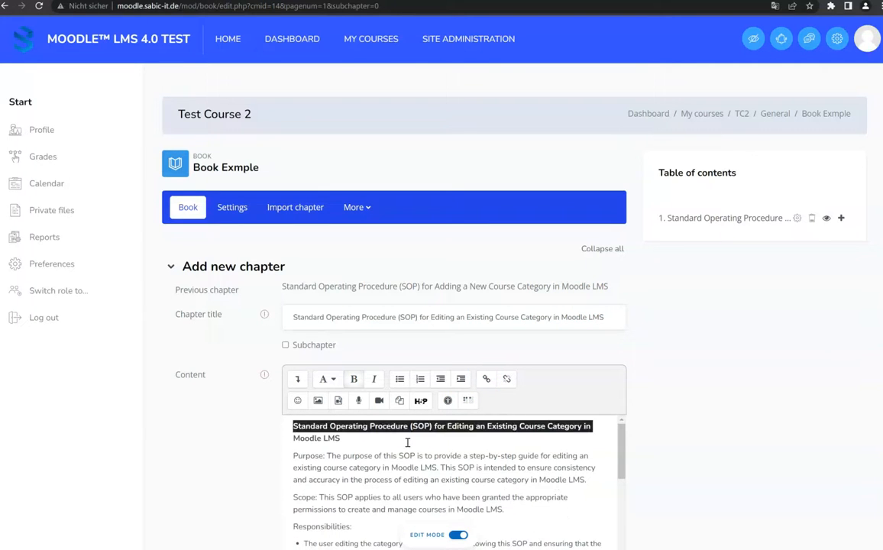
key(shift+Up)
key(Delete)
click(241, 385)
Step: Save the course category editing procedure as a main chapter, with the Subchapter option unticked
scroll(240, 386, down, 3)
scroll(276, 325, up, 1)
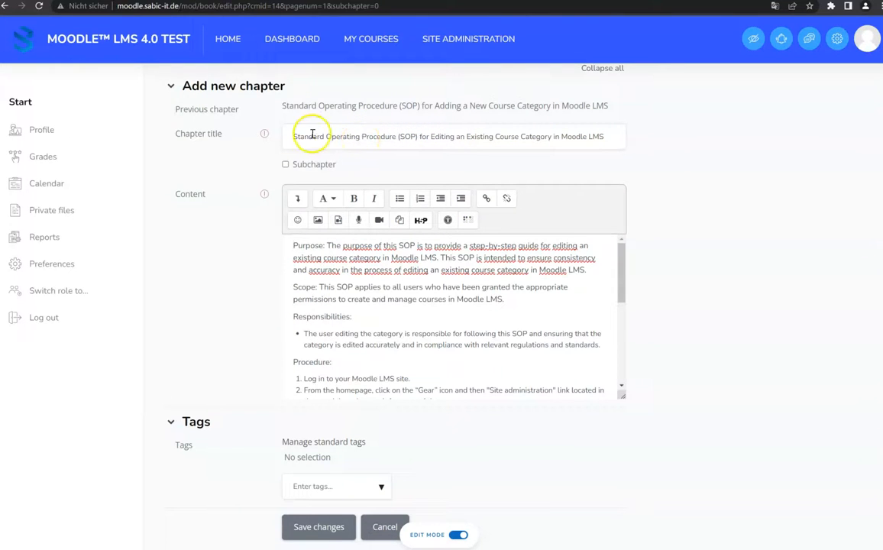
click(285, 165)
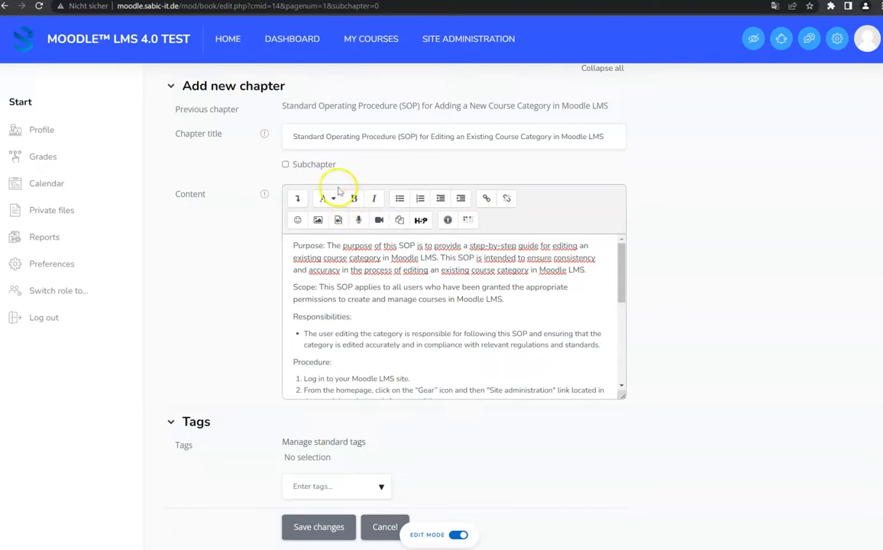
scroll(332, 178, down, 1)
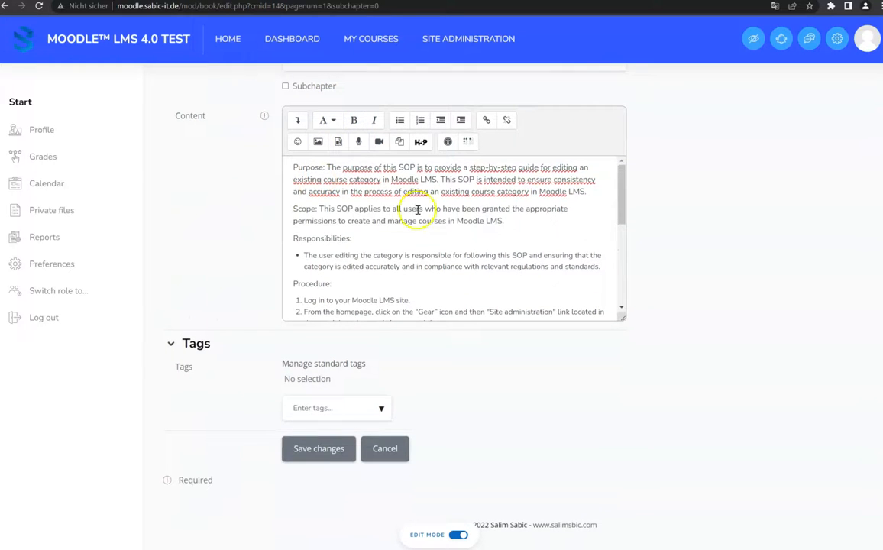
click(316, 448)
Step: Look over the saved second chapter, then view the first chapter from the table of contents
scroll(333, 374, down, 6)
scroll(604, 245, up, 3)
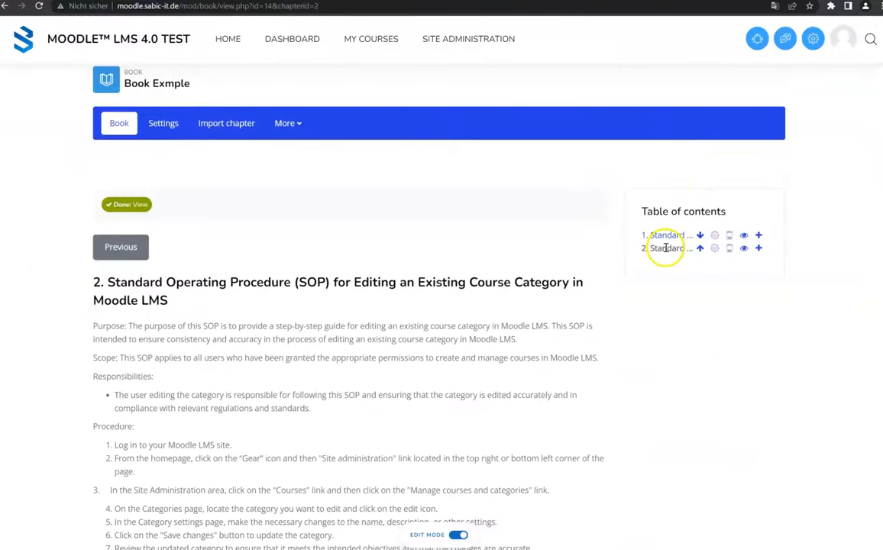
click(663, 235)
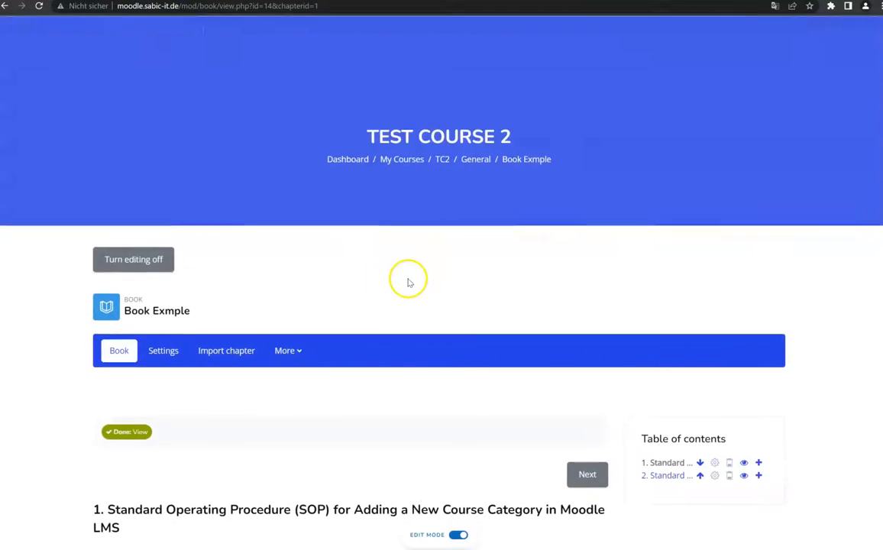
scroll(427, 298, down, 3)
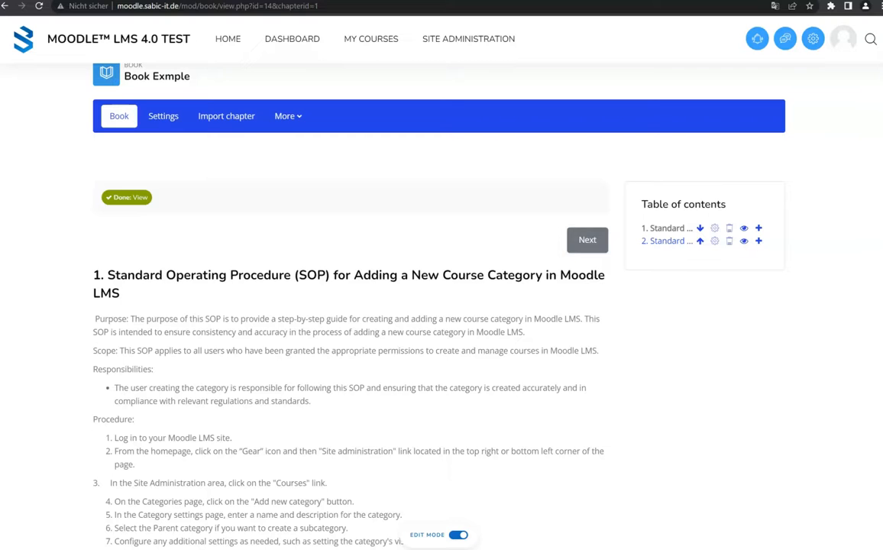
Step: Add a new chapter after chapter 2 and paste the SOP text for adding a new course as its content
click(756, 241)
click(351, 437)
key(ctrl+v)
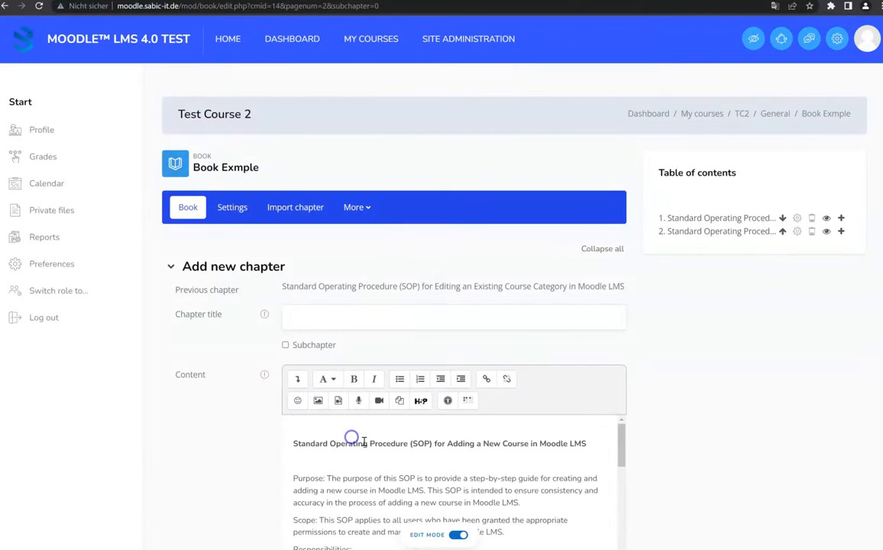
Step: Move the heading "Standard Operating Procedure (SOP) for Adding a New Course in Moodle LMS" from the content to the chapter title
drag(603, 436, 282, 442)
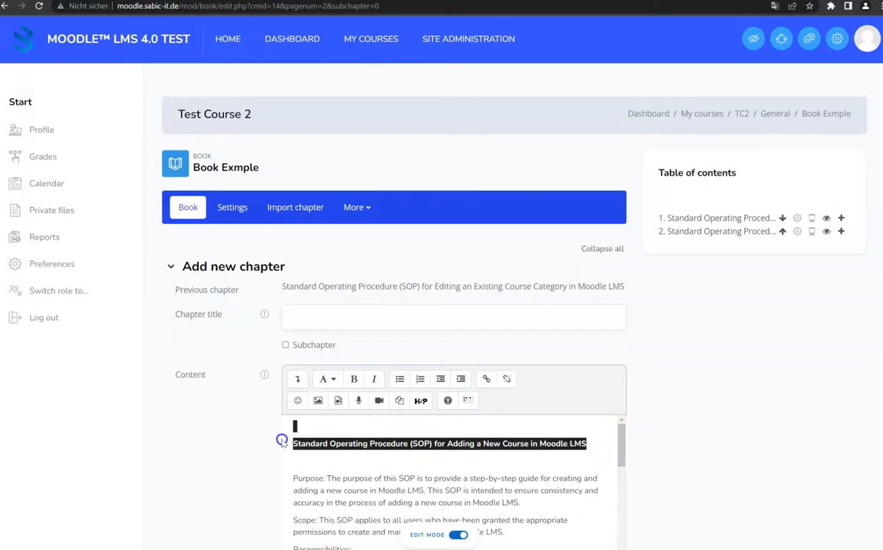
key(ctrl+x)
click(323, 315)
key(ctrl+v)
key(Home)
key(Delete)
Step: Delete the empty lines above the Purpose paragraph in the new chapter's content
click(312, 428)
key(Delete)
key(Delete)
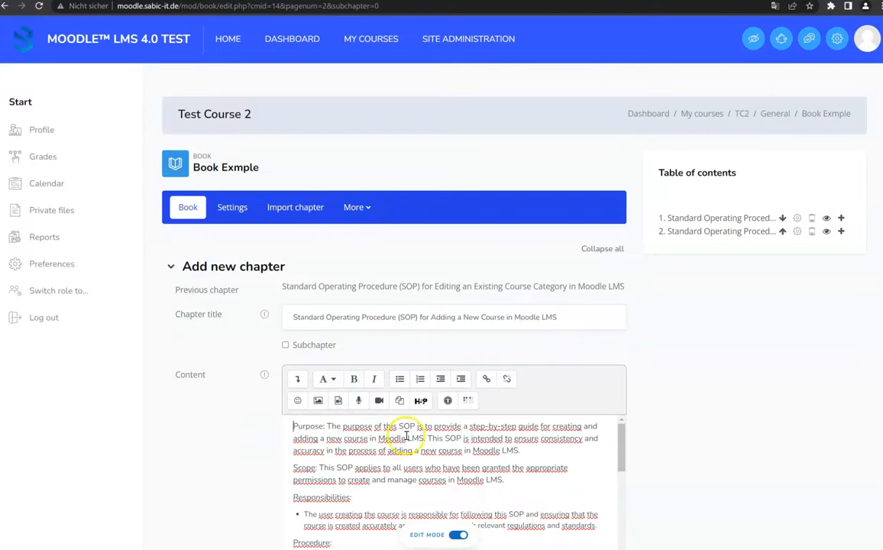
Step: Check the new chapter's form and editor options, and save the chapter on adding a new course
scroll(362, 265, down, 3)
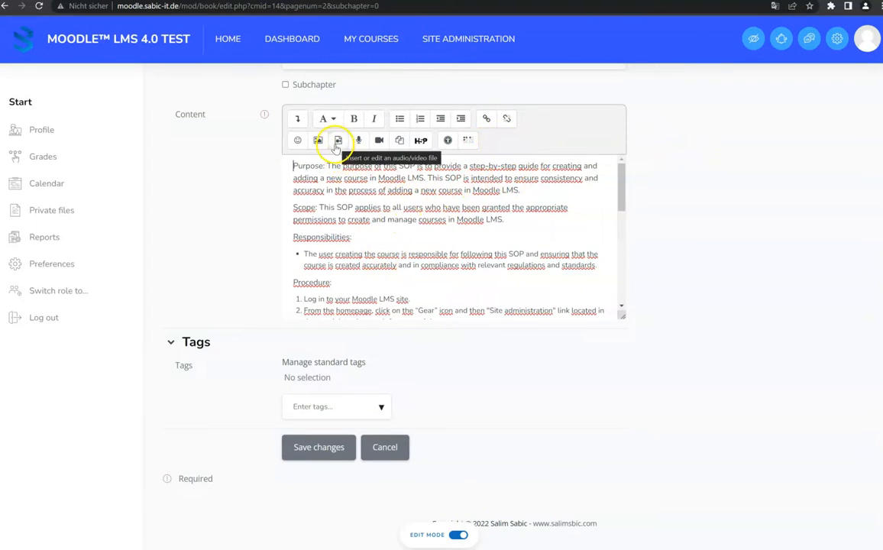
scroll(242, 219, down, 1)
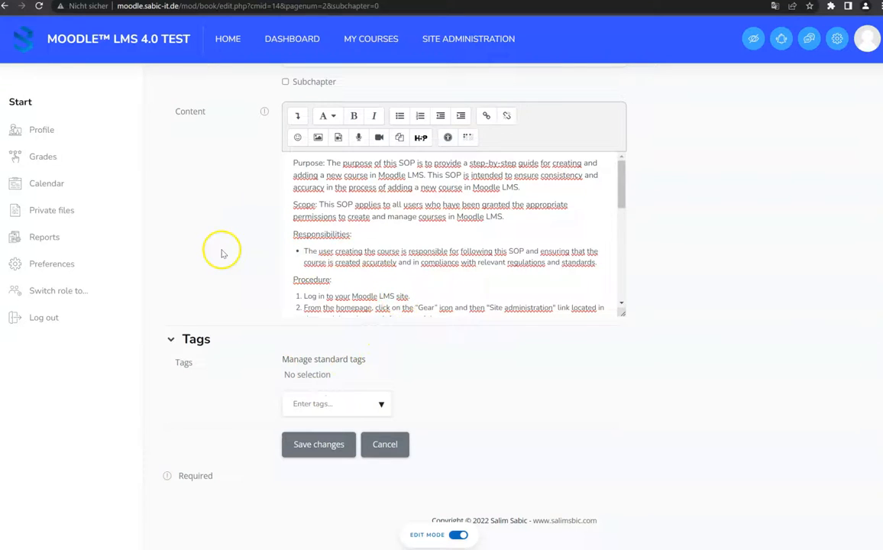
scroll(222, 254, up, 4)
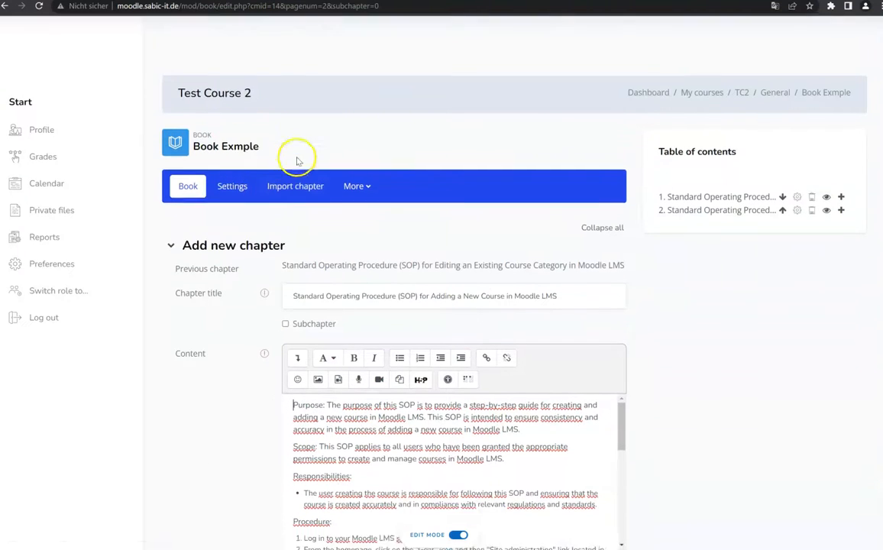
scroll(298, 229, down, 5)
click(307, 446)
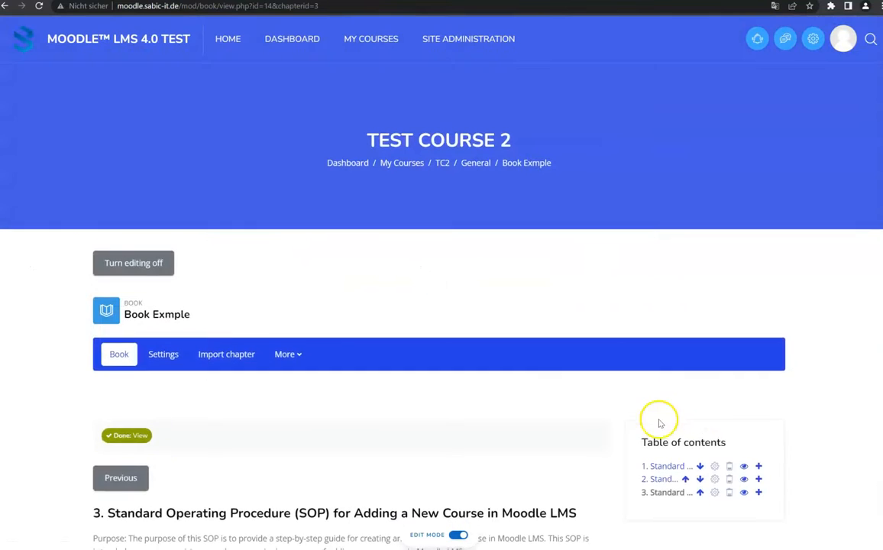
Step: Look over the saved third chapter, return to the Test Course 2 page and switch edit mode off
scroll(657, 405, down, 4)
scroll(649, 343, up, 3)
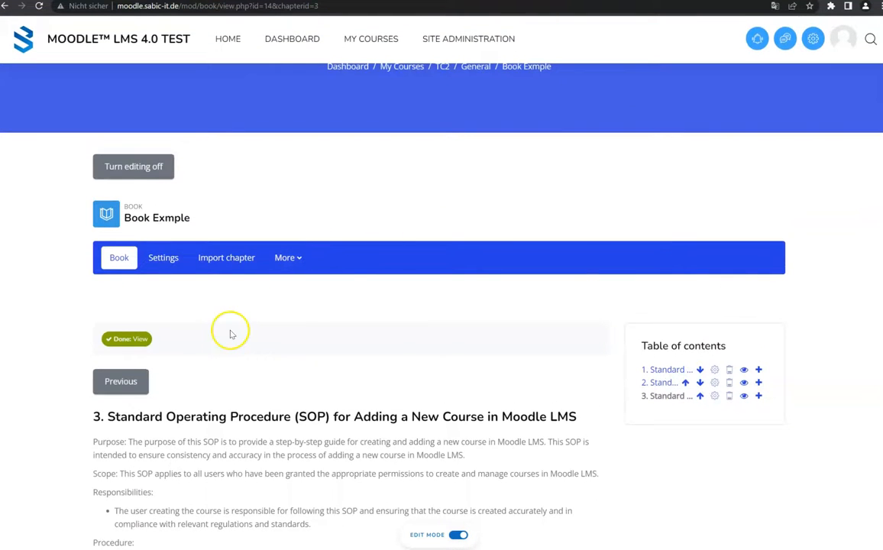
scroll(164, 256, up, 2)
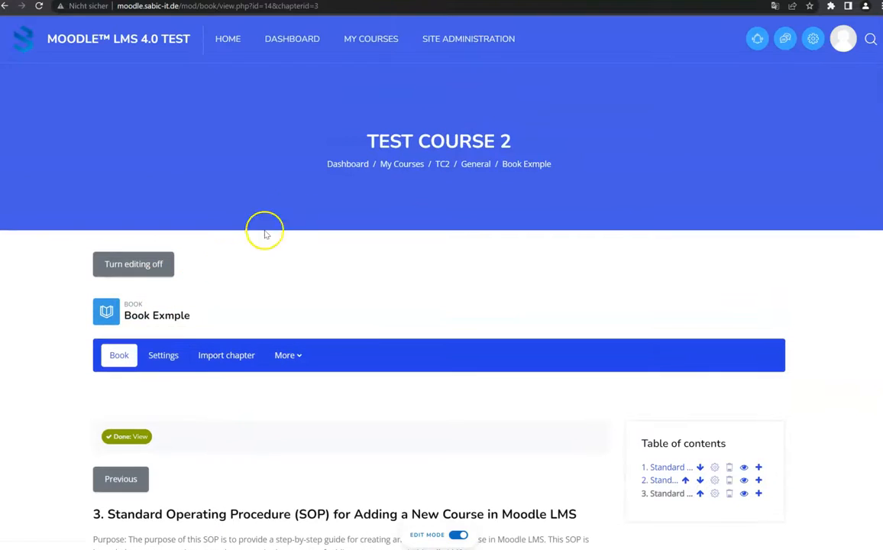
click(443, 165)
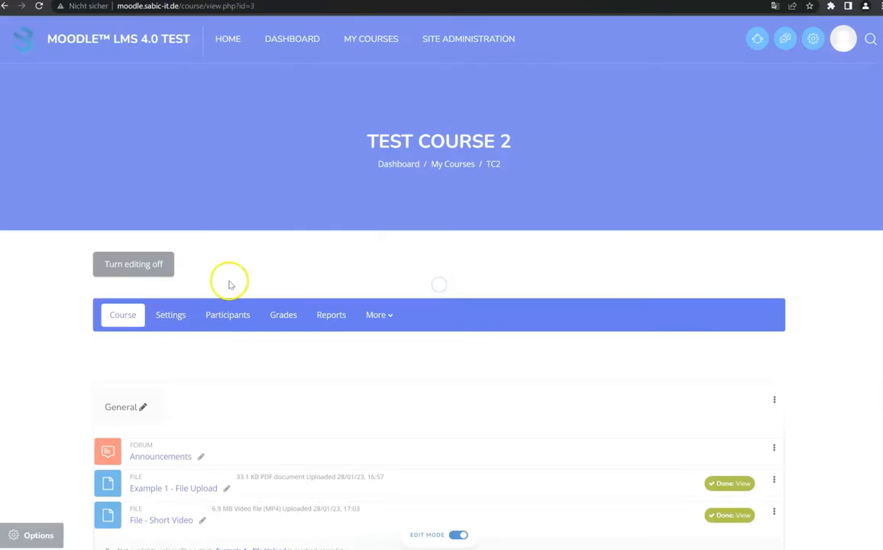
click(458, 534)
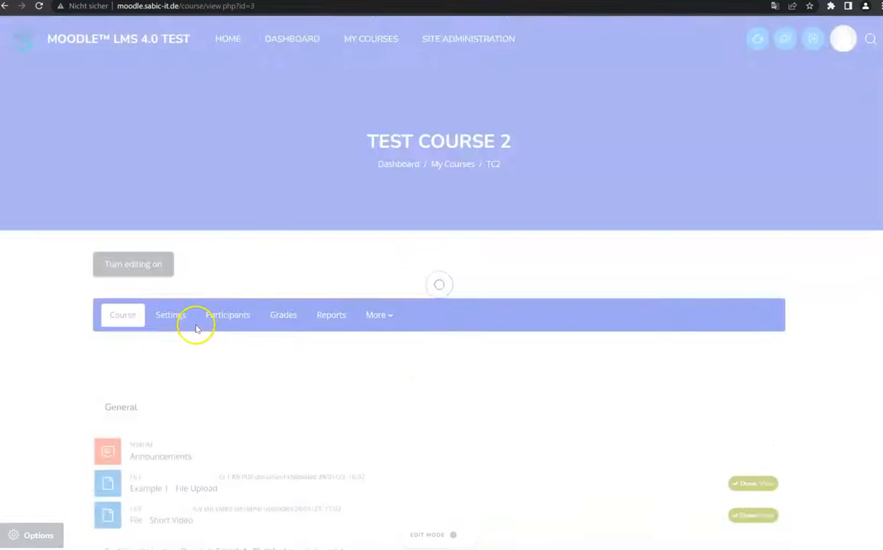
Step: Open Book Exmple from the course page and examine its first chapter and table of contents outside edit mode
scroll(196, 328, down, 8)
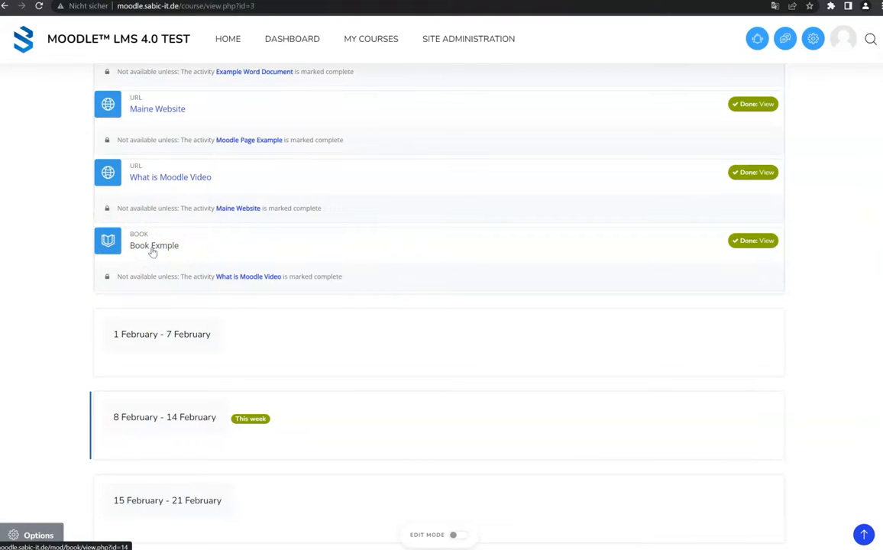
scroll(153, 252, up, 1)
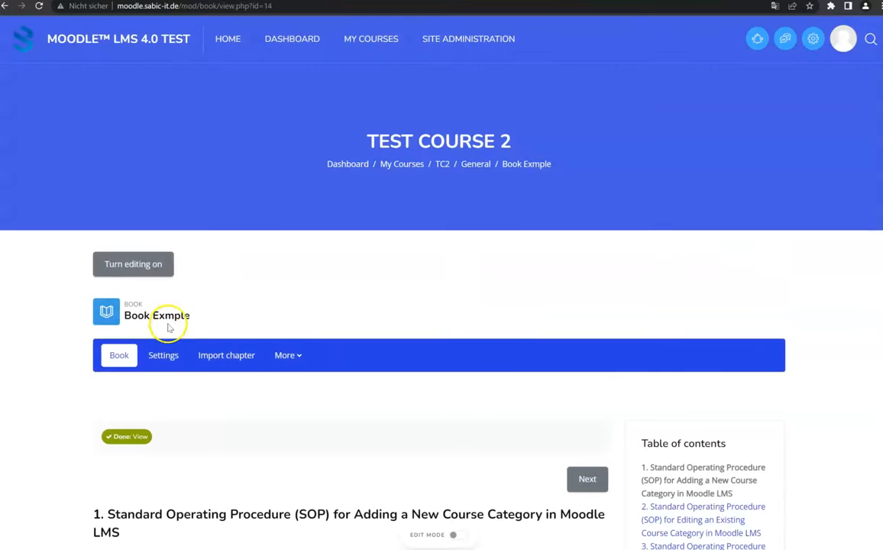
scroll(342, 267, down, 2)
scroll(345, 219, down, 2)
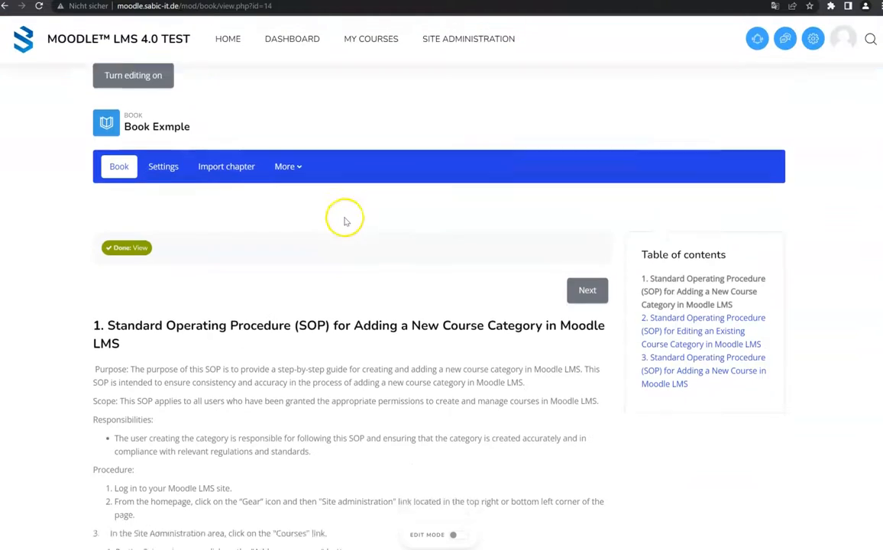
scroll(394, 159, up, 2)
scroll(394, 162, down, 5)
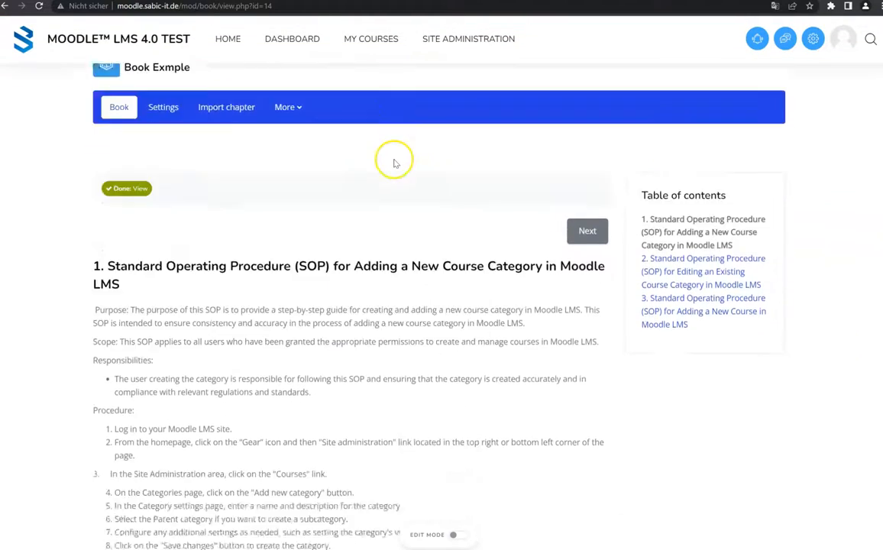
scroll(394, 162, up, 4)
scroll(729, 201, up, 3)
scroll(709, 122, down, 3)
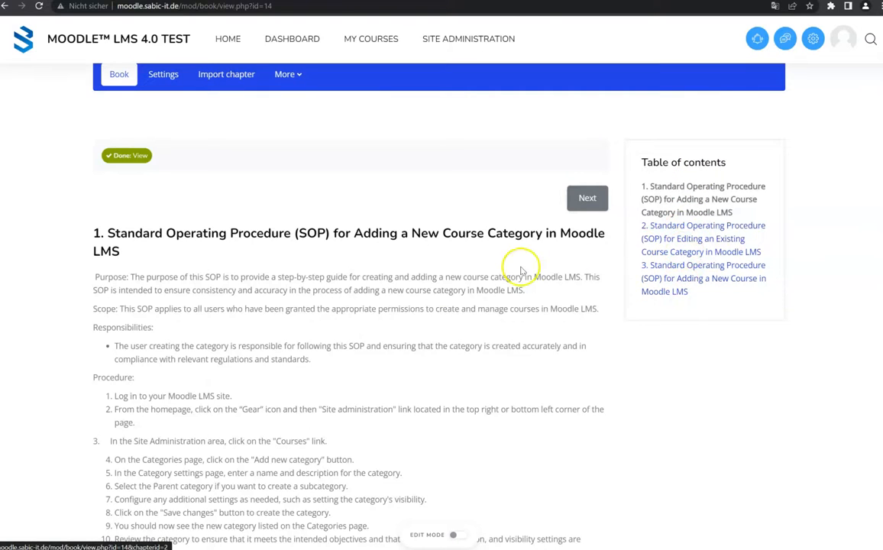
scroll(532, 157, down, 2)
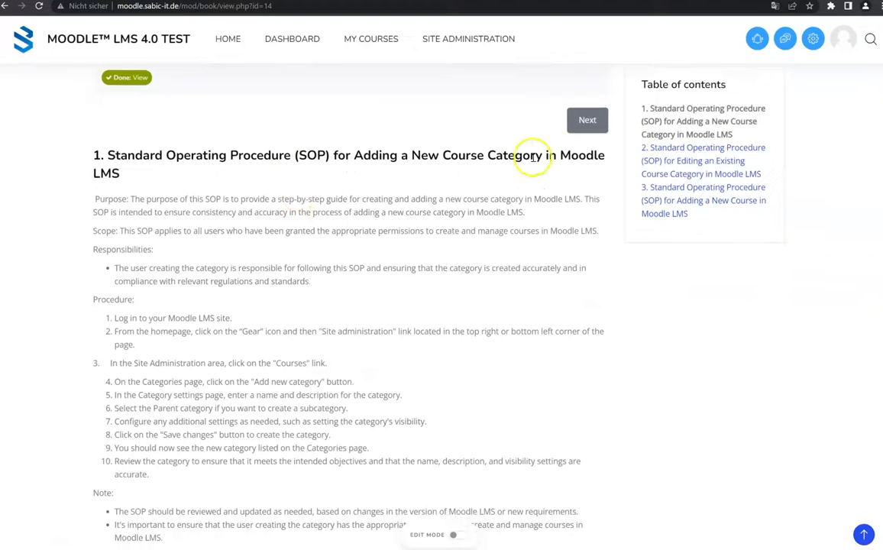
Step: Go on to chapter 2 of the book and examine its text and chapter navigation
click(600, 124)
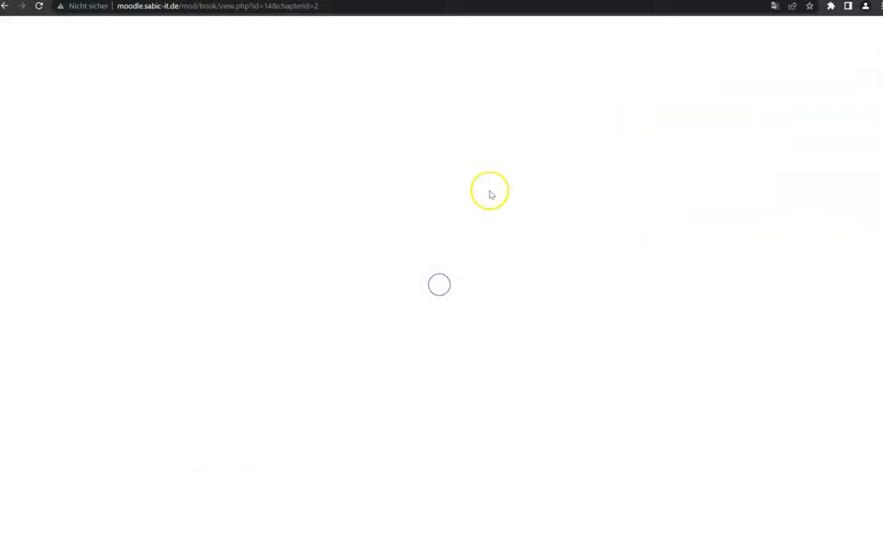
scroll(490, 196, down, 10)
scroll(469, 233, up, 5)
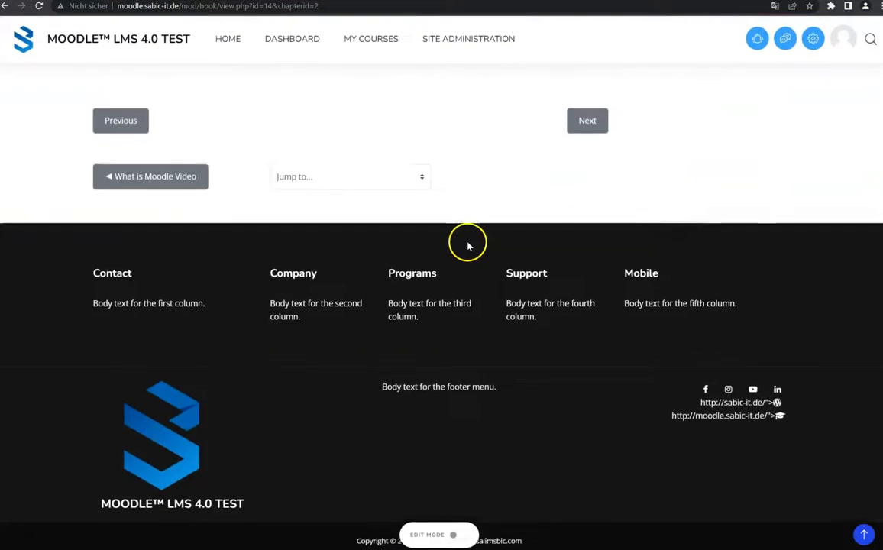
scroll(467, 242, up, 3)
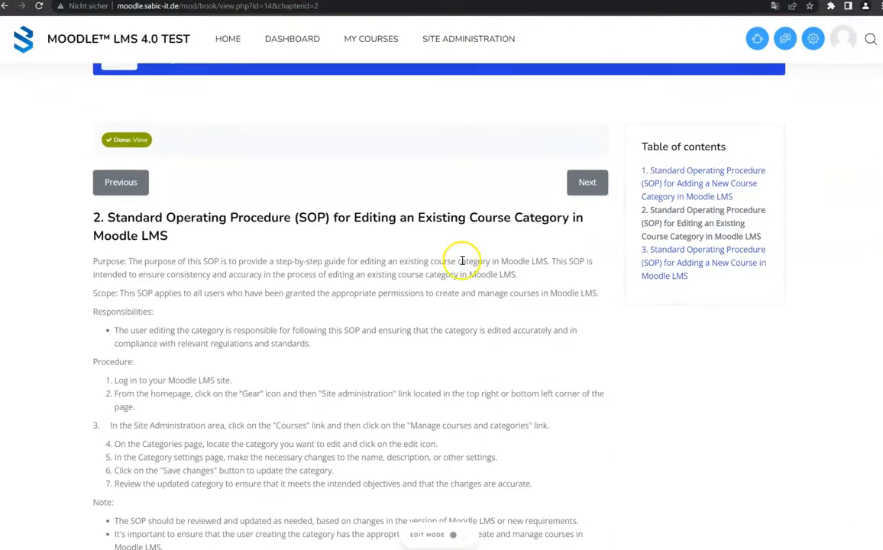
scroll(459, 256, up, 3)
scroll(374, 282, down, 4)
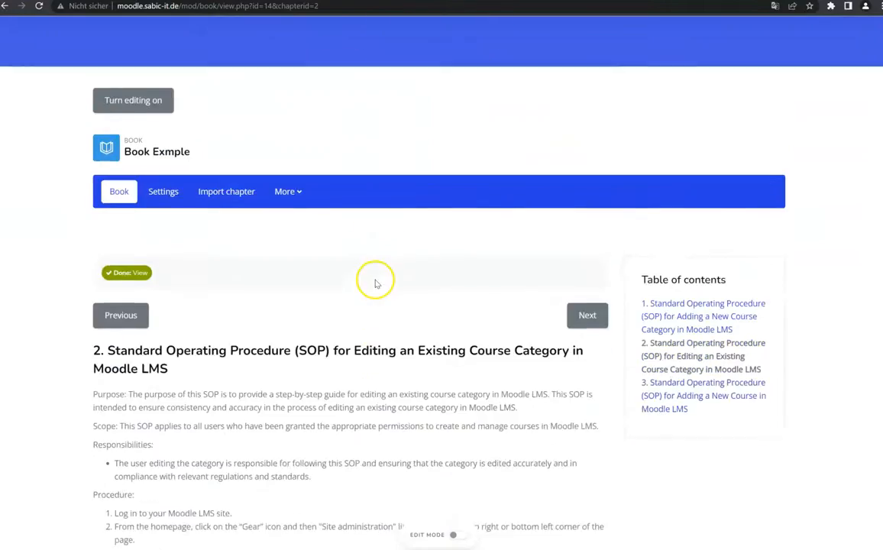
scroll(375, 279, down, 2)
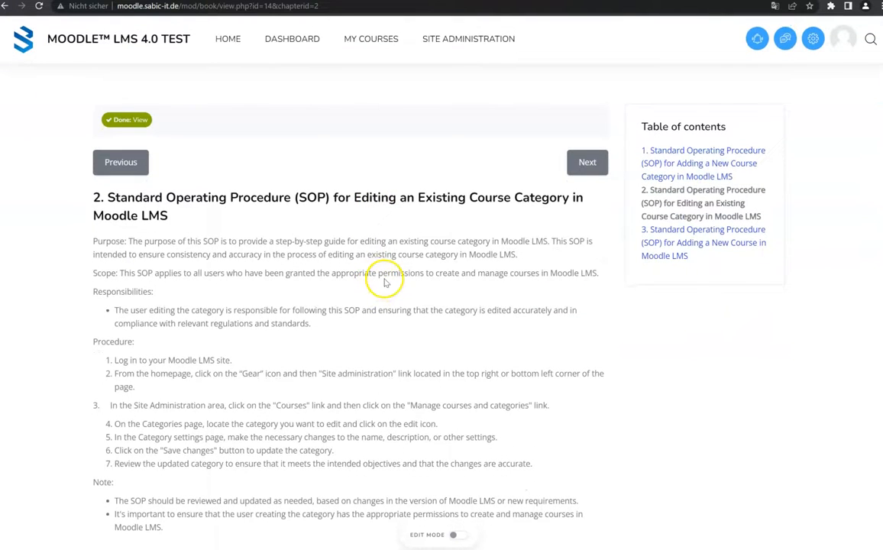